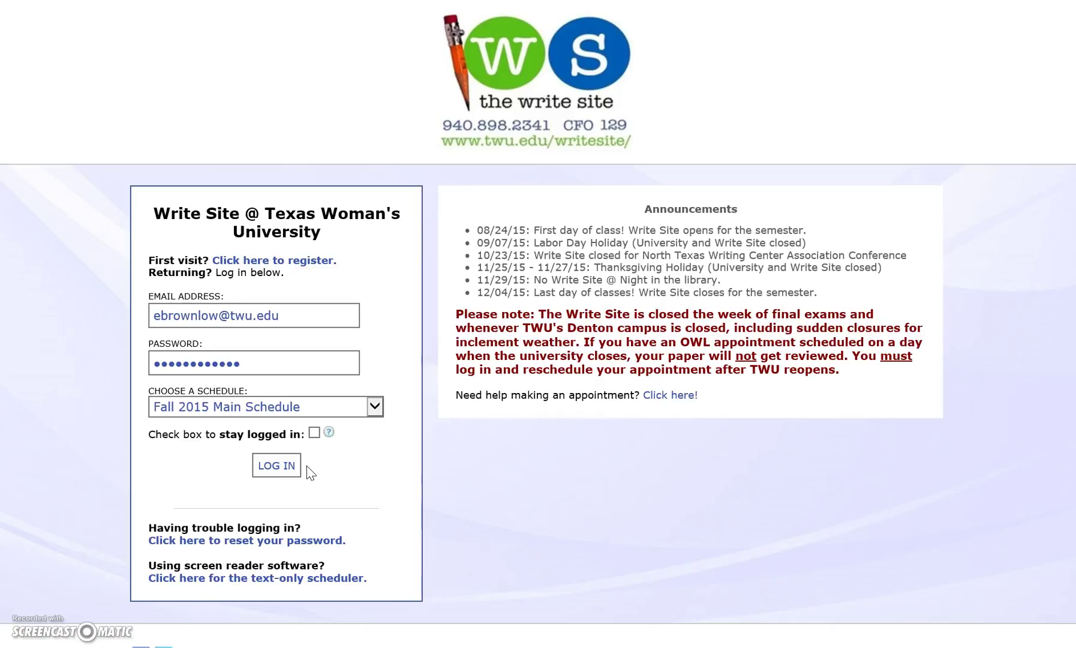
Step: Keep Fall 2015 Main Schedule selected, turn on stay-logged-in, and submit the login form
left_click(374, 407)
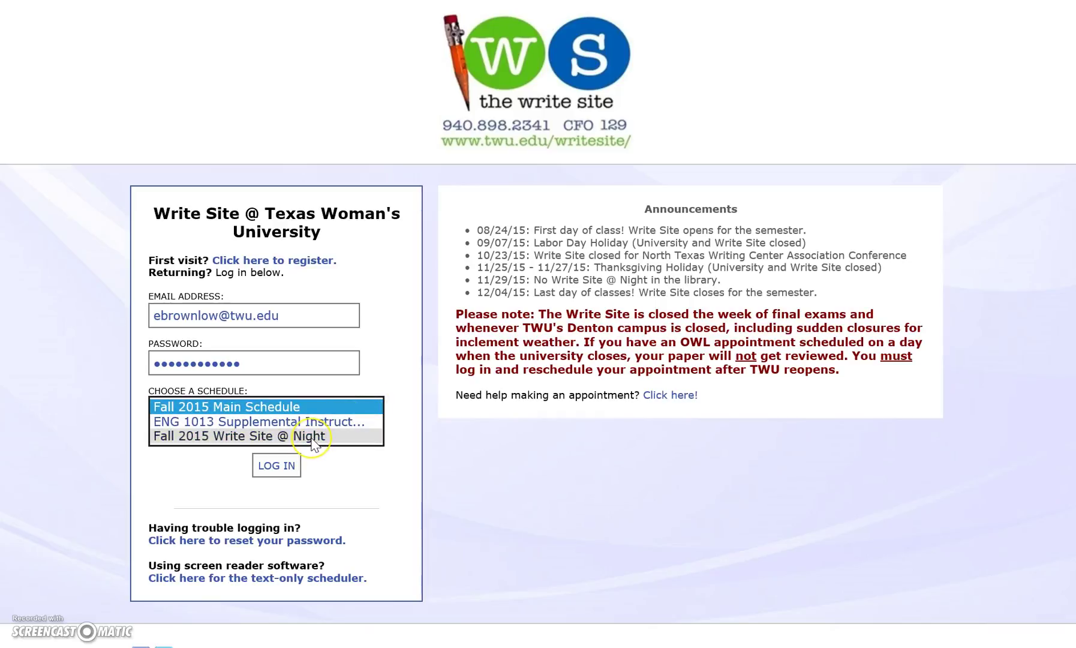
left_click(380, 475)
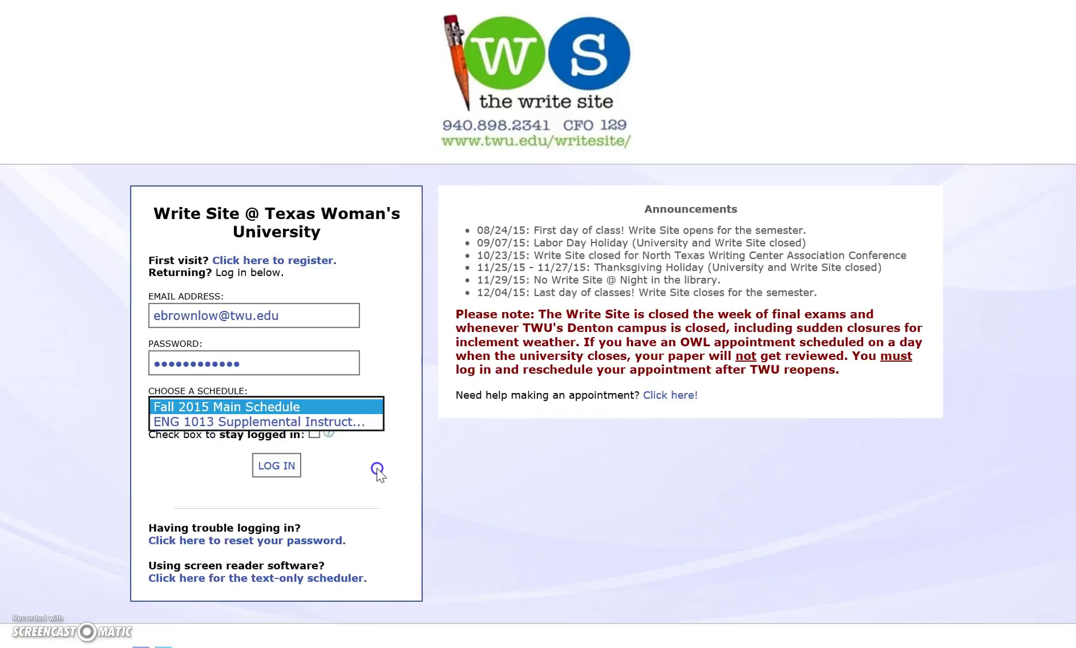
left_click(315, 432)
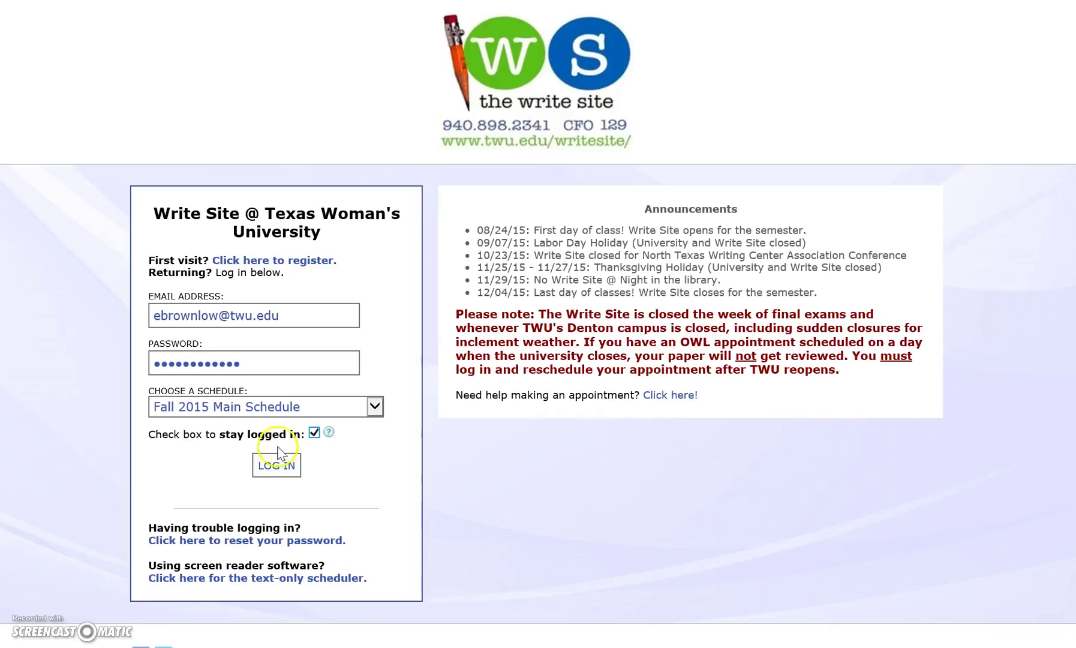
left_click(273, 468)
Step: Log in and scroll down to the Aug. 27, 28 and 31 consultant availability grids
left_click(273, 468)
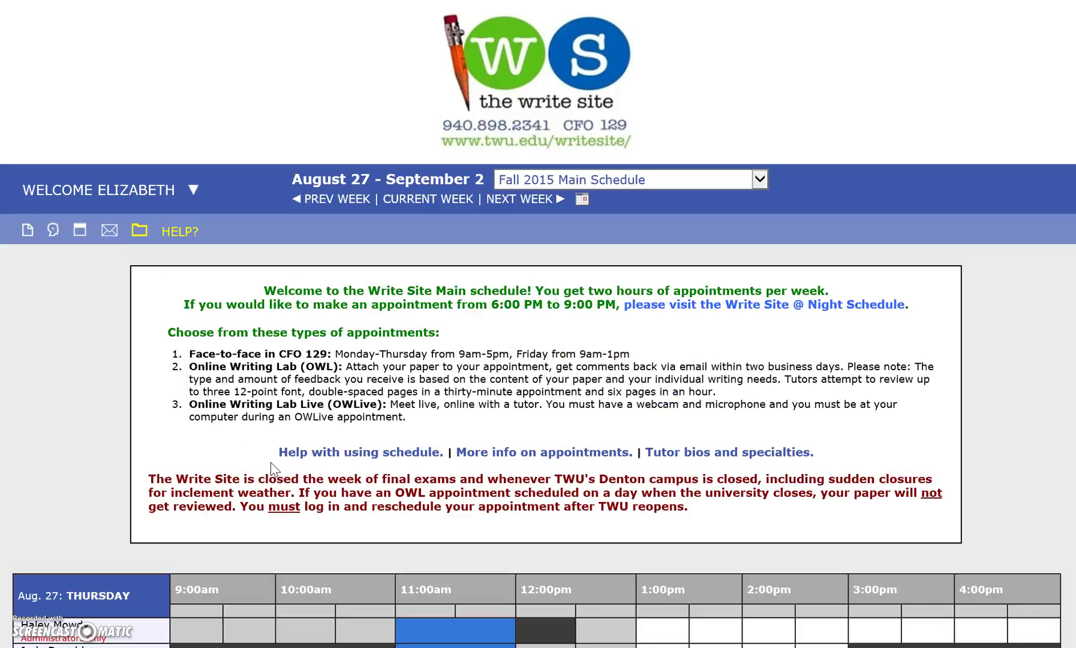
left_click(1002, 298)
scroll(1016, 289, "down", 5)
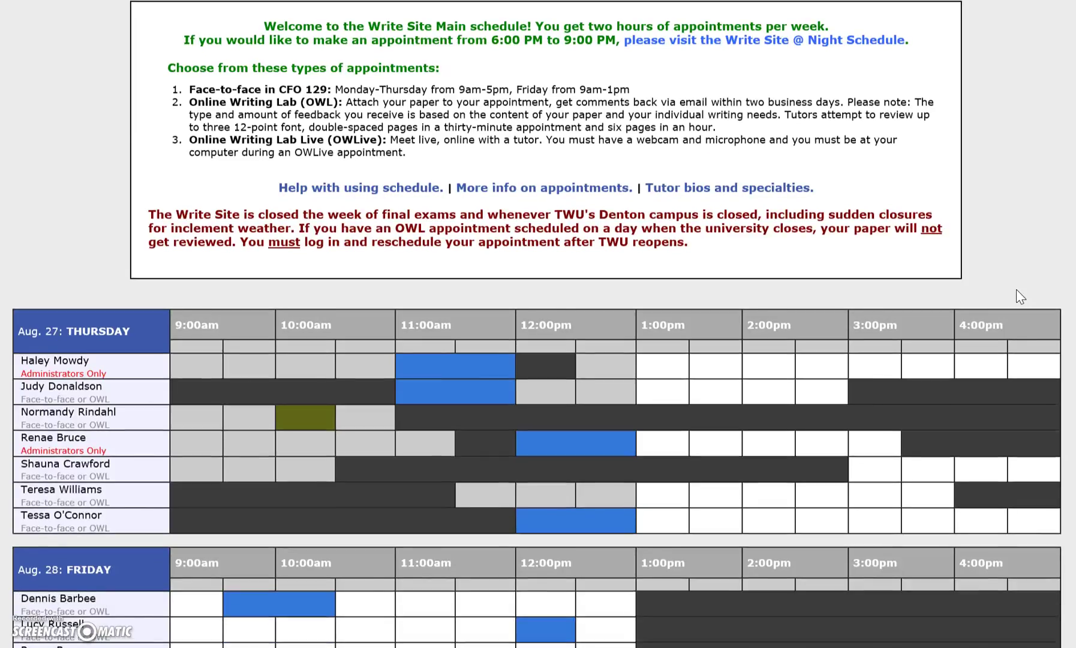
scroll(1016, 289, "down", 4)
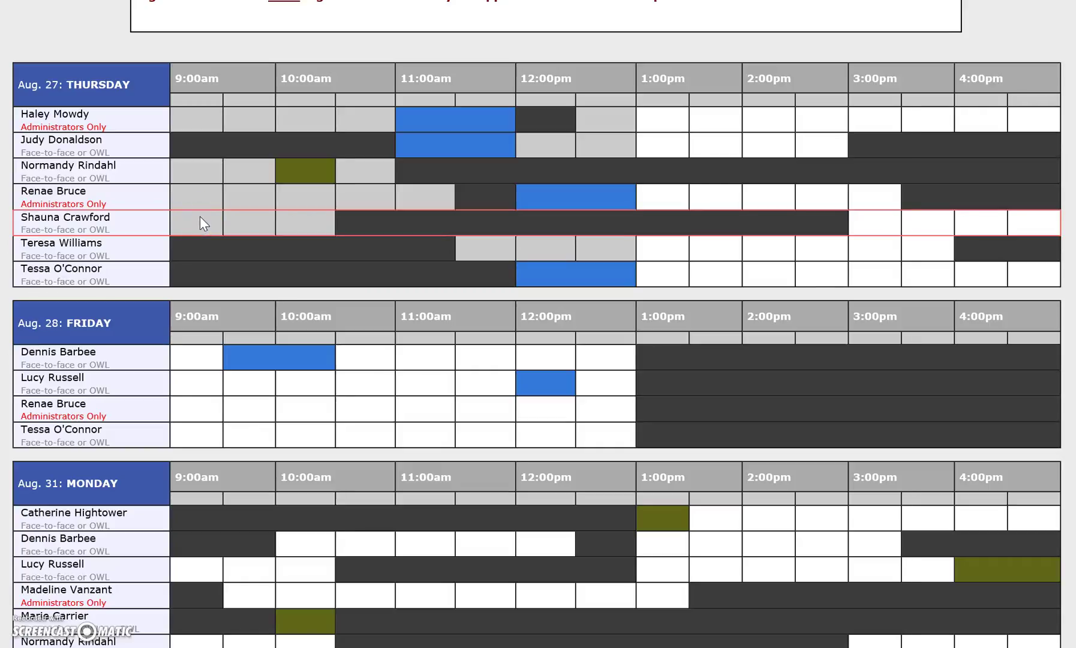
mouse_move(320, 171)
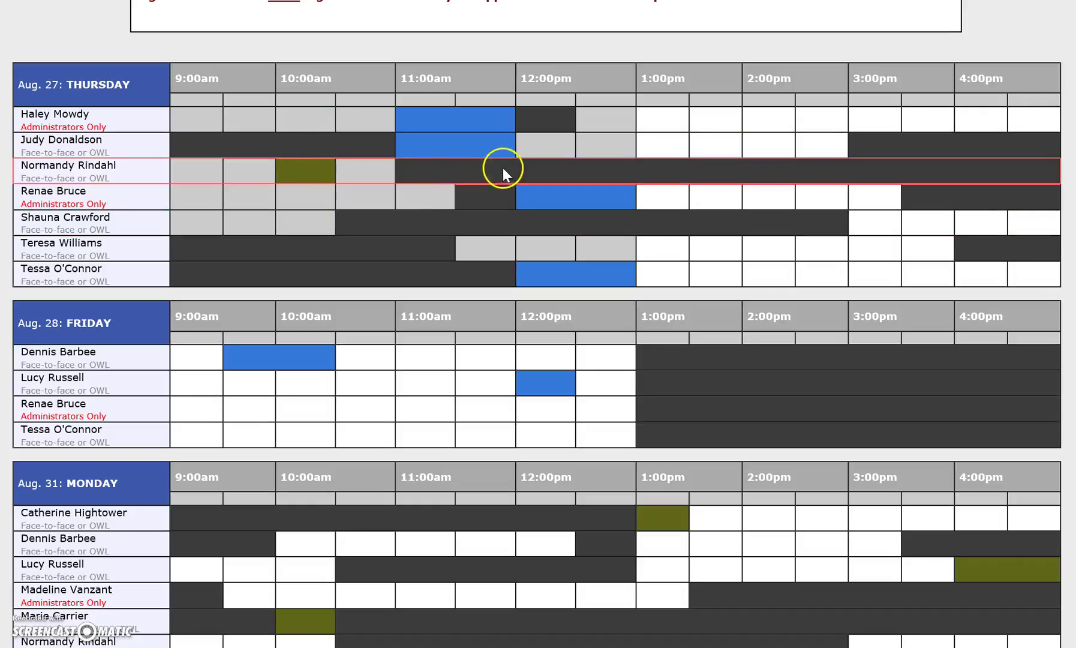
mouse_move(483, 153)
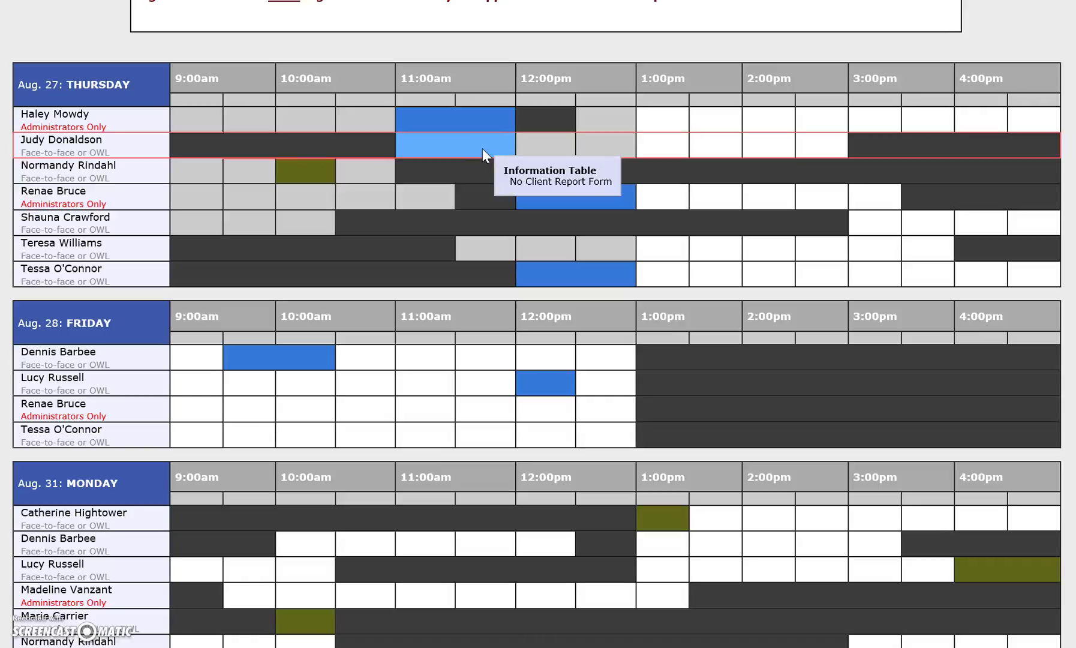
left_click(664, 155)
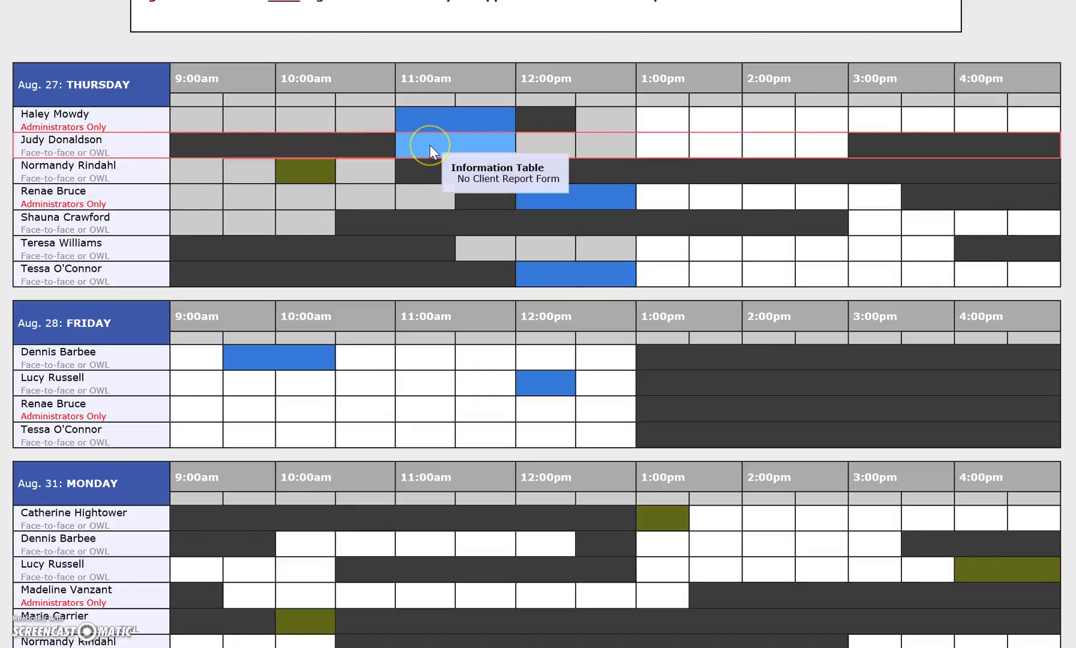
scroll(430, 144, "up", 4)
scroll(429, 152, "up", 2)
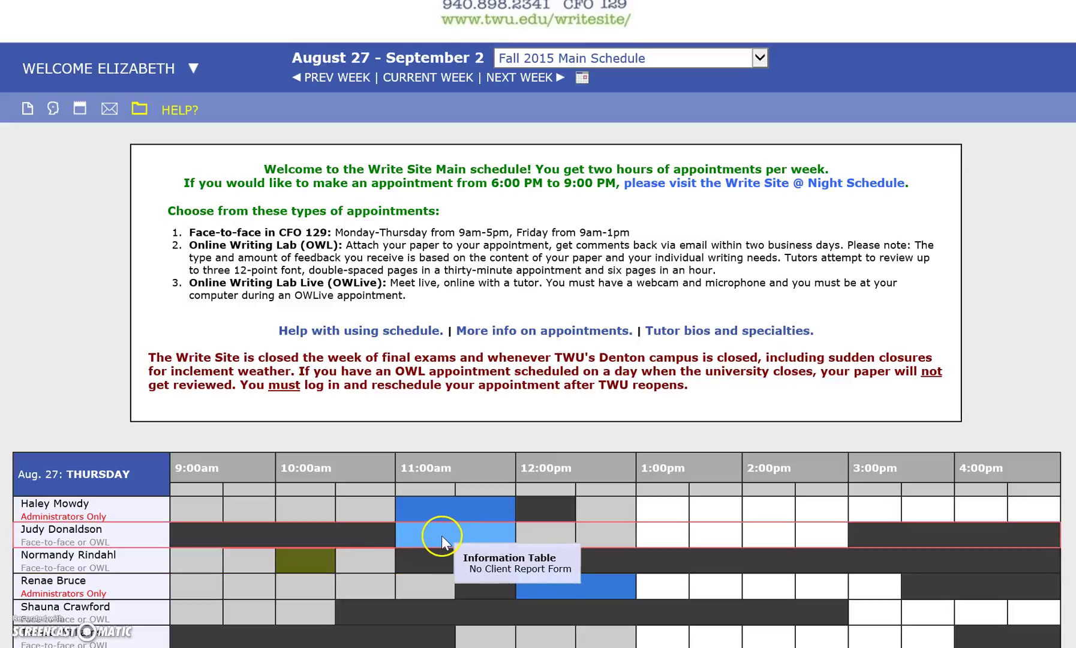
scroll(440, 538, "down", 3)
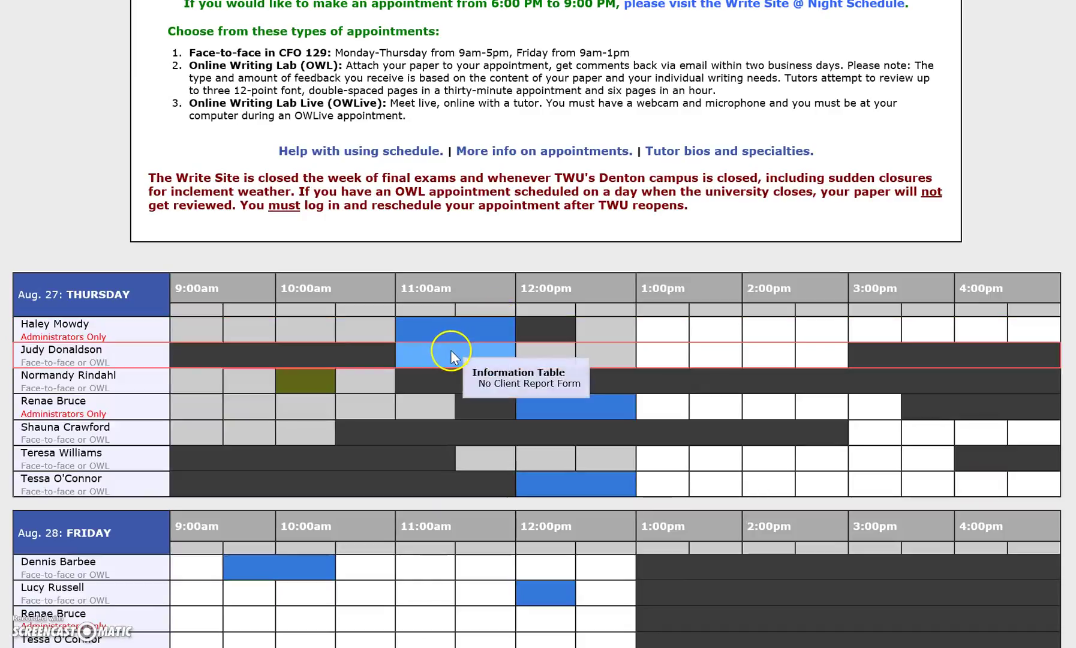
mouse_move(332, 379)
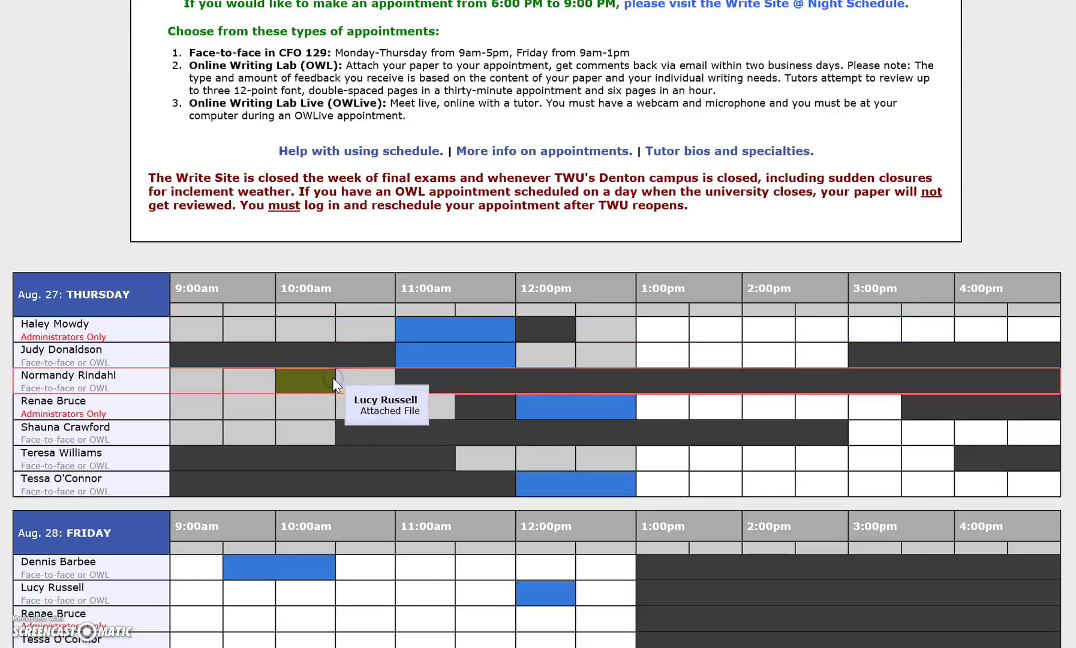
left_click(332, 377)
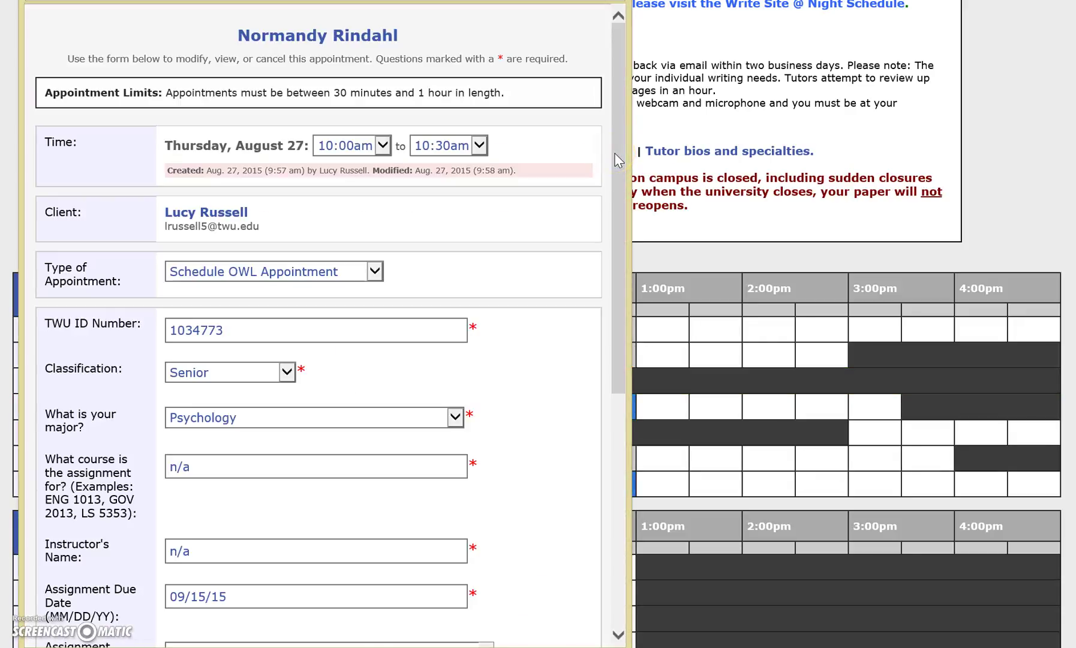
scroll(617, 161, "down", 7)
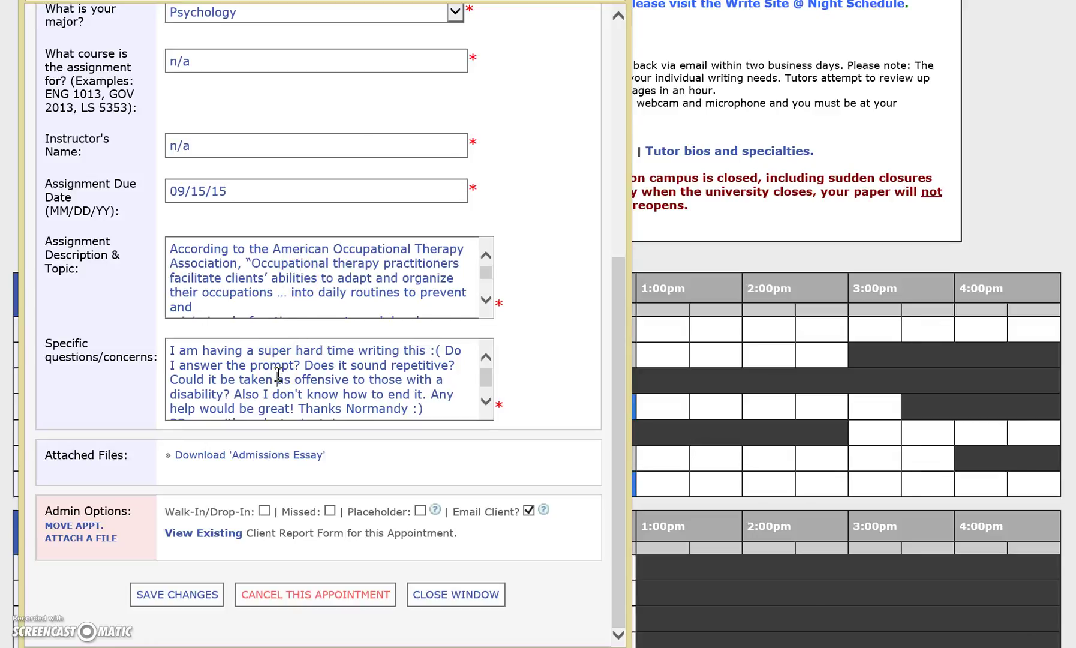
left_click(458, 595)
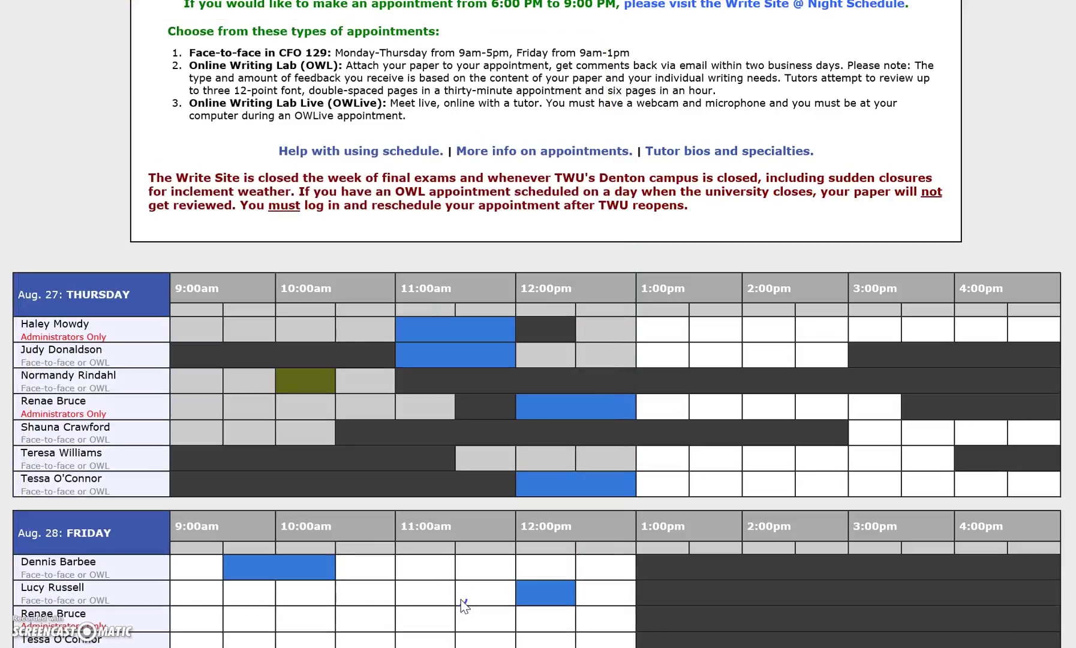
Step: Switch to the ENG 1013 Supplemental Instruction FA15 schedule
scroll(462, 605, "up", 5)
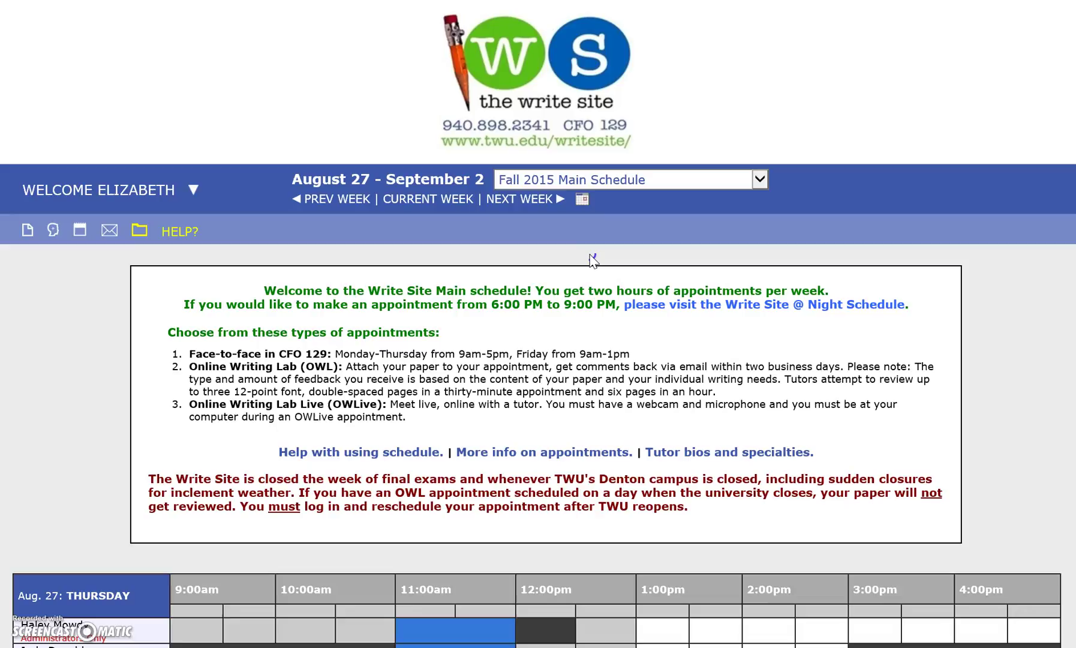
left_click(765, 176)
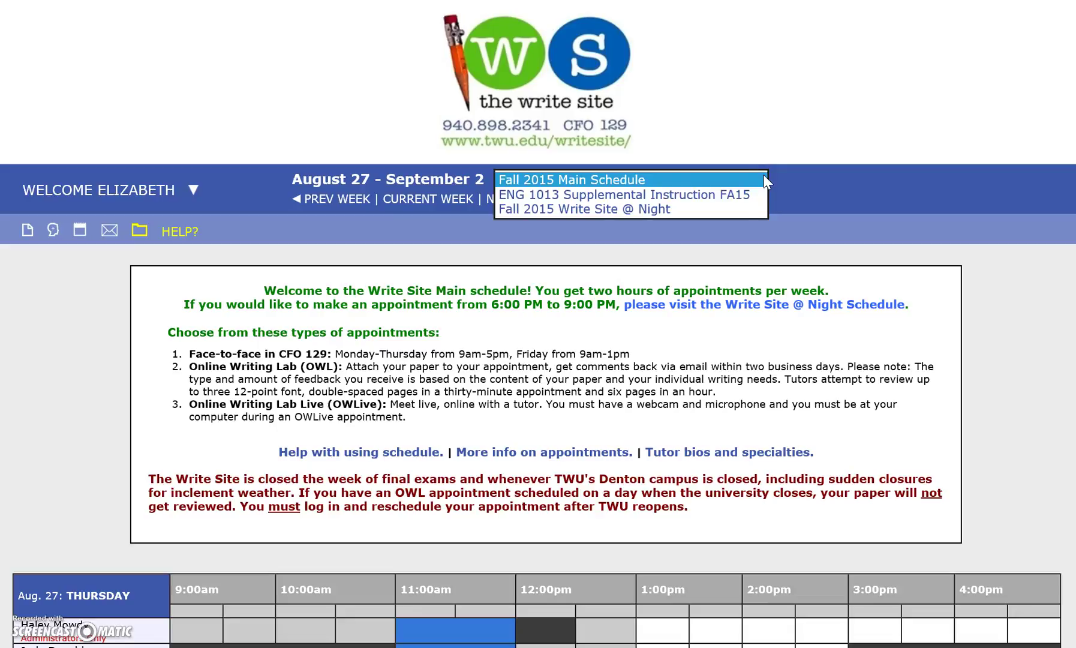
left_click(734, 195)
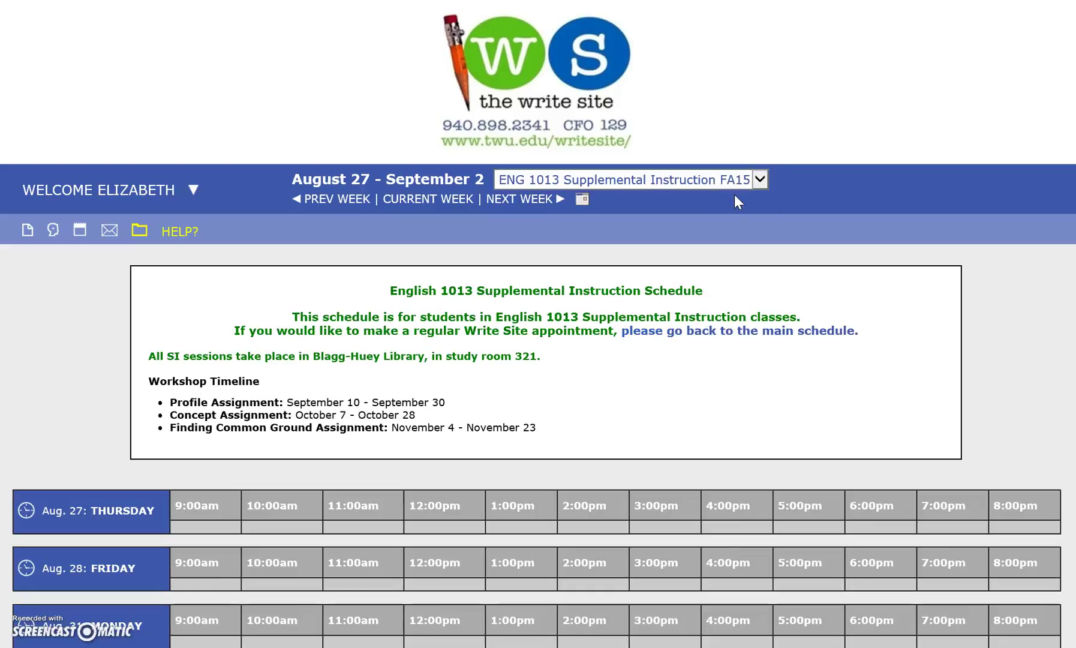
Step: View the Fall 2015 Write Site @ Night schedule, then return to Fall 2015 Main Schedule
left_click(765, 176)
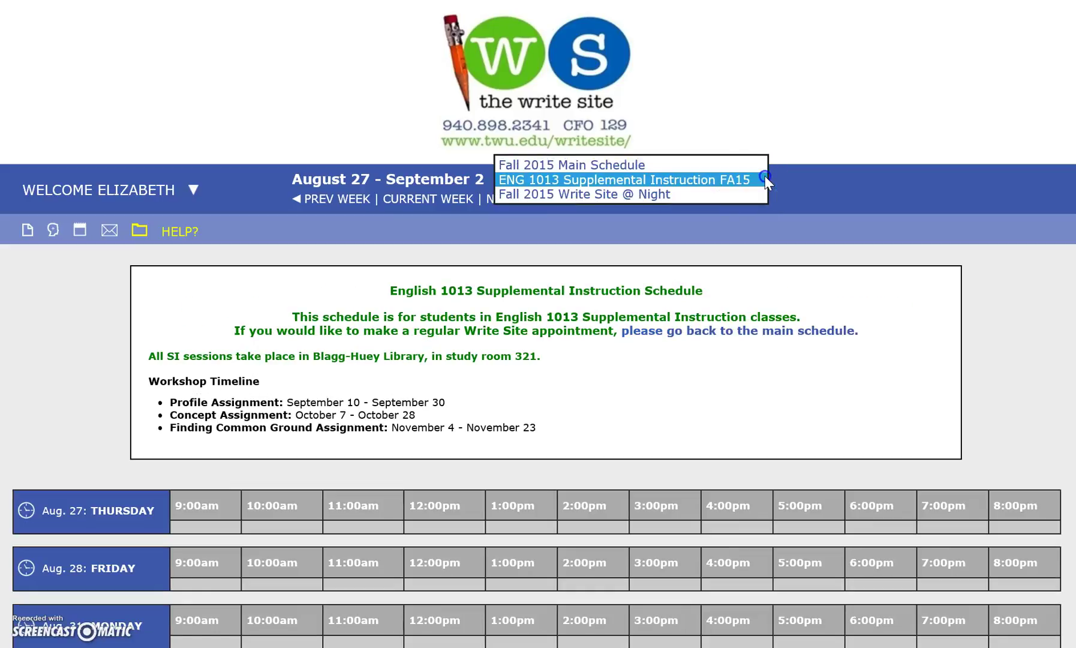
left_click(743, 191)
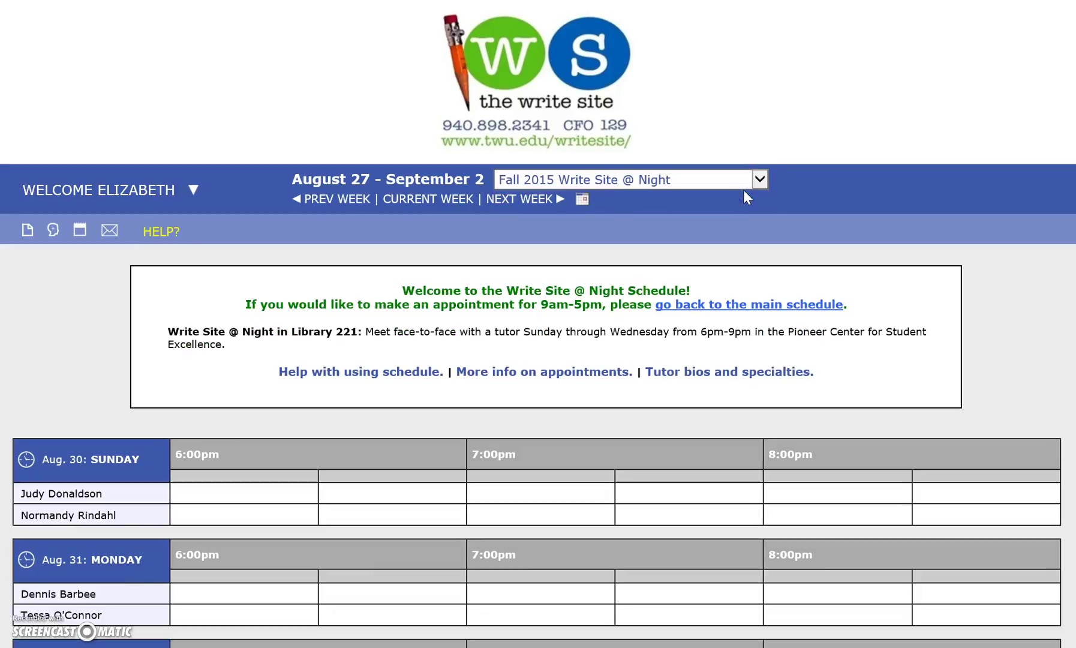
left_click(760, 180)
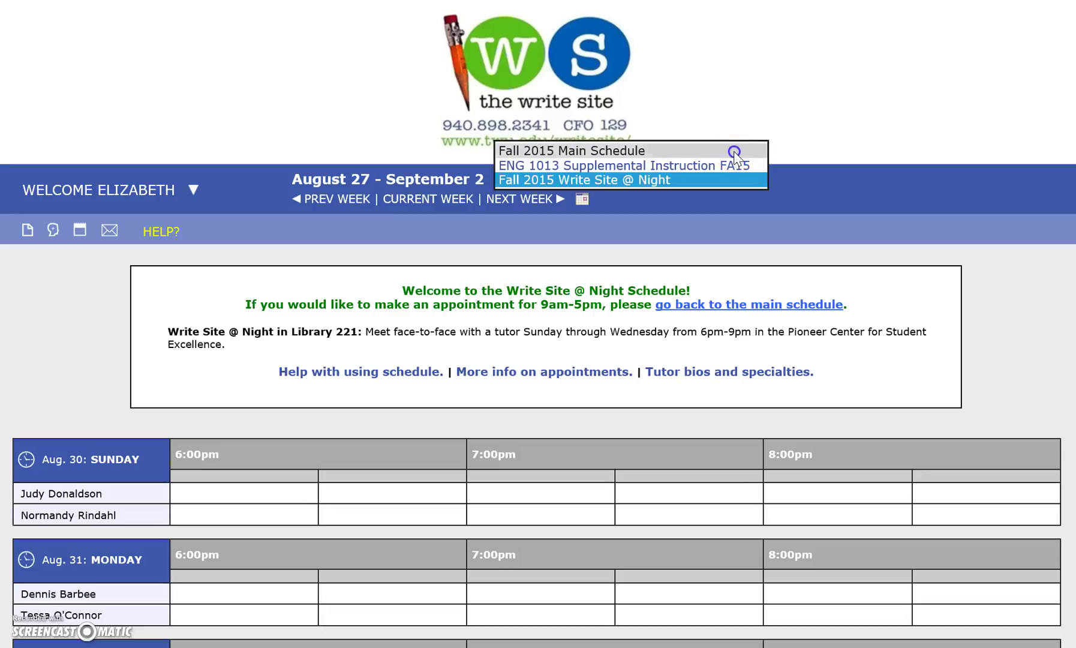
left_click(734, 151)
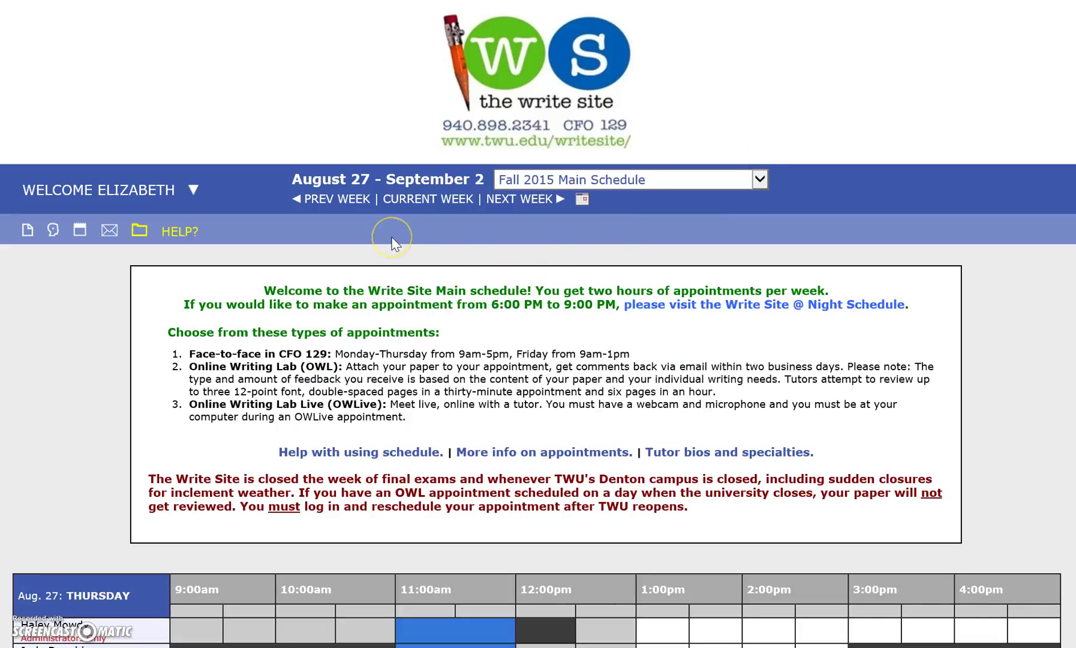
Step: Go back to the August 20 - 26 week and scroll through its grids
left_click(421, 203)
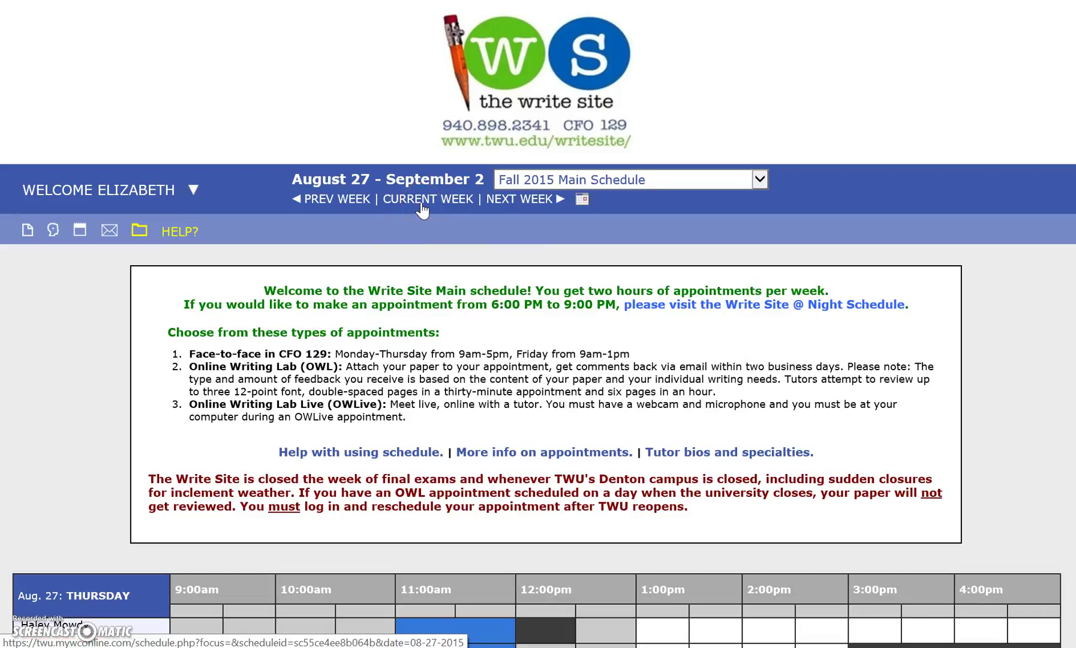
left_click(352, 203)
scroll(351, 208, "down", 8)
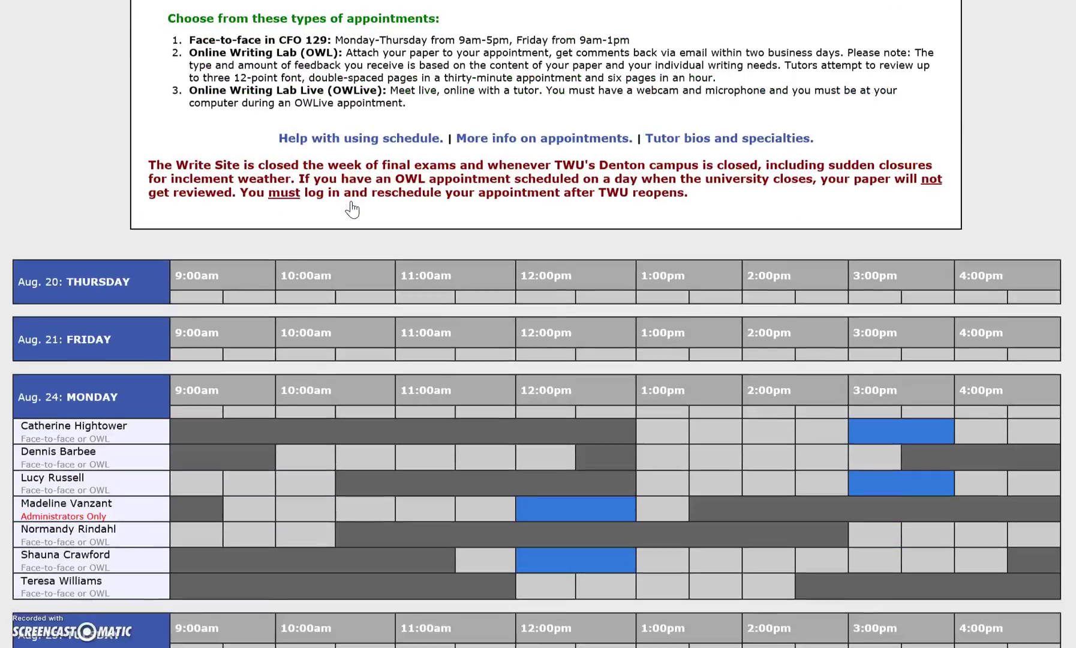
scroll(353, 209, "down", 9)
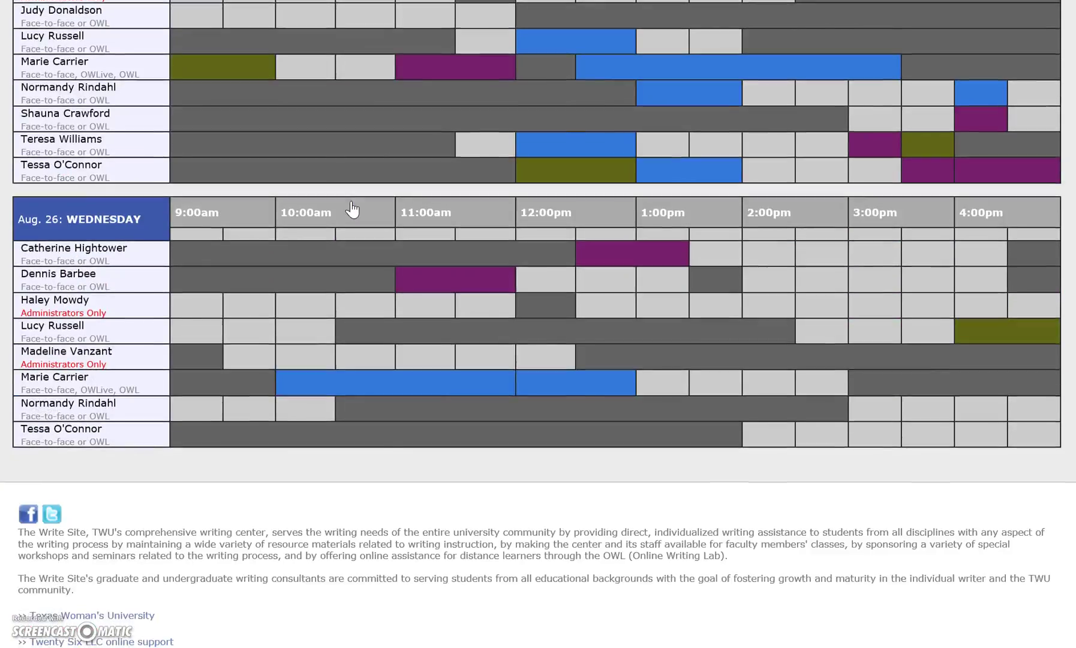
scroll(353, 209, "up", 15)
Step: Advance to the September 3 - 9 week and scroll through its availability grids
left_click(507, 100)
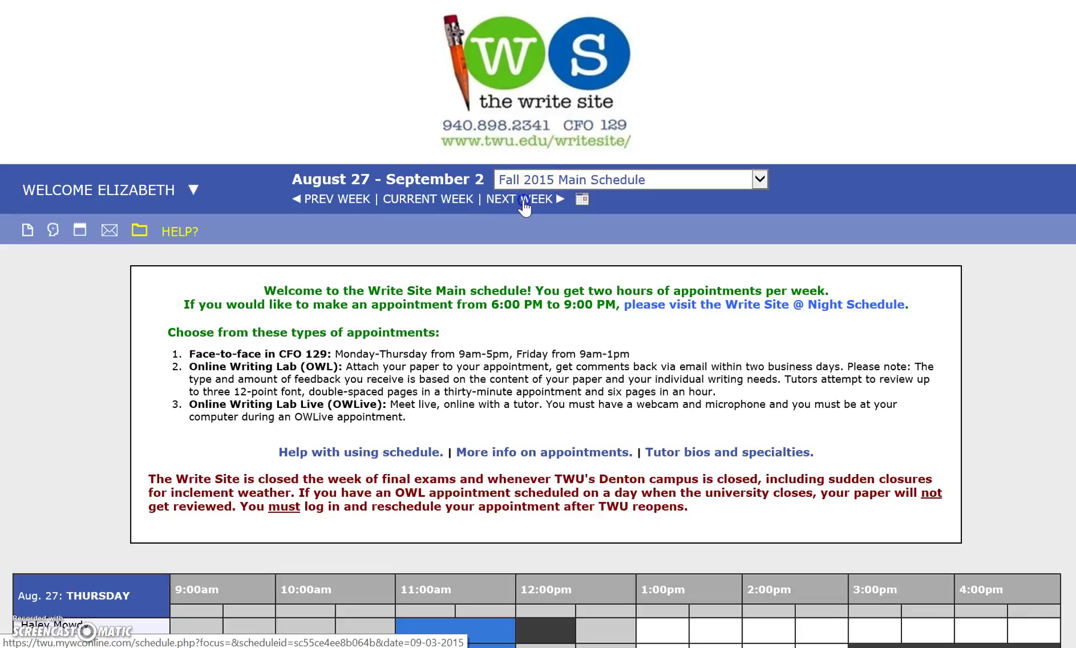
scroll(777, 331, "down", 10)
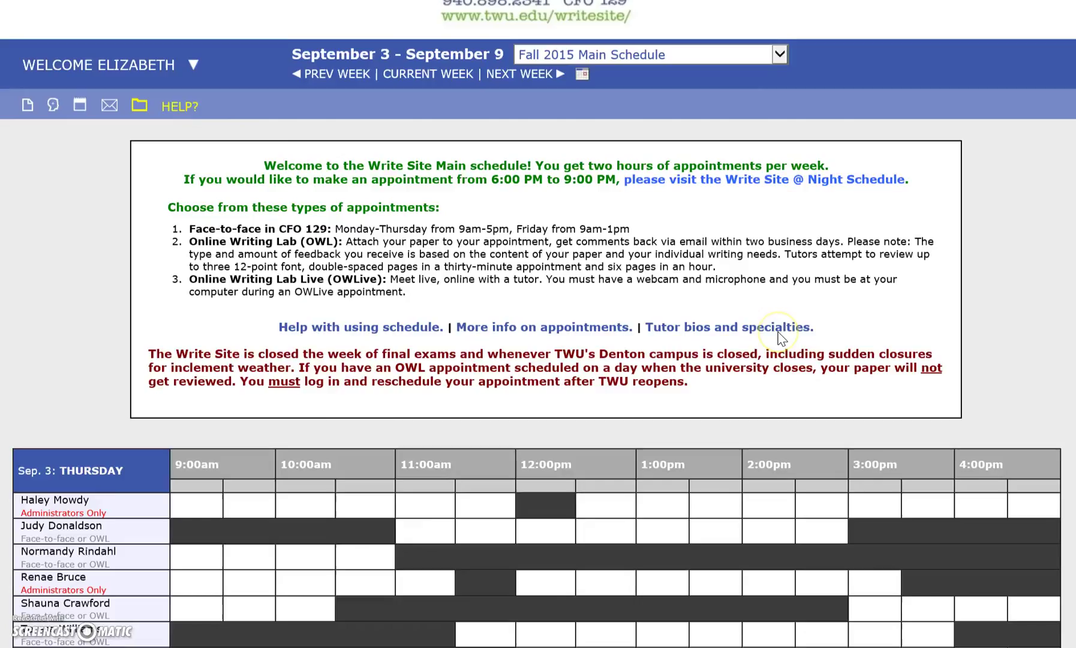
scroll(777, 331, "down", 5)
scroll(779, 341, "up", 20)
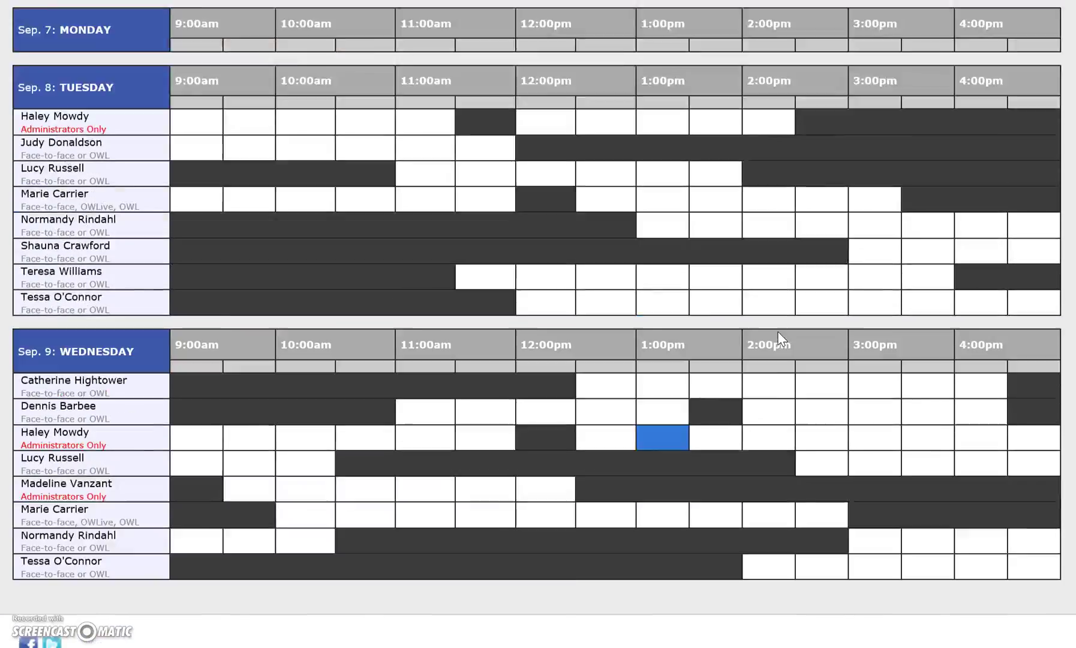
scroll(781, 339, "down", 1)
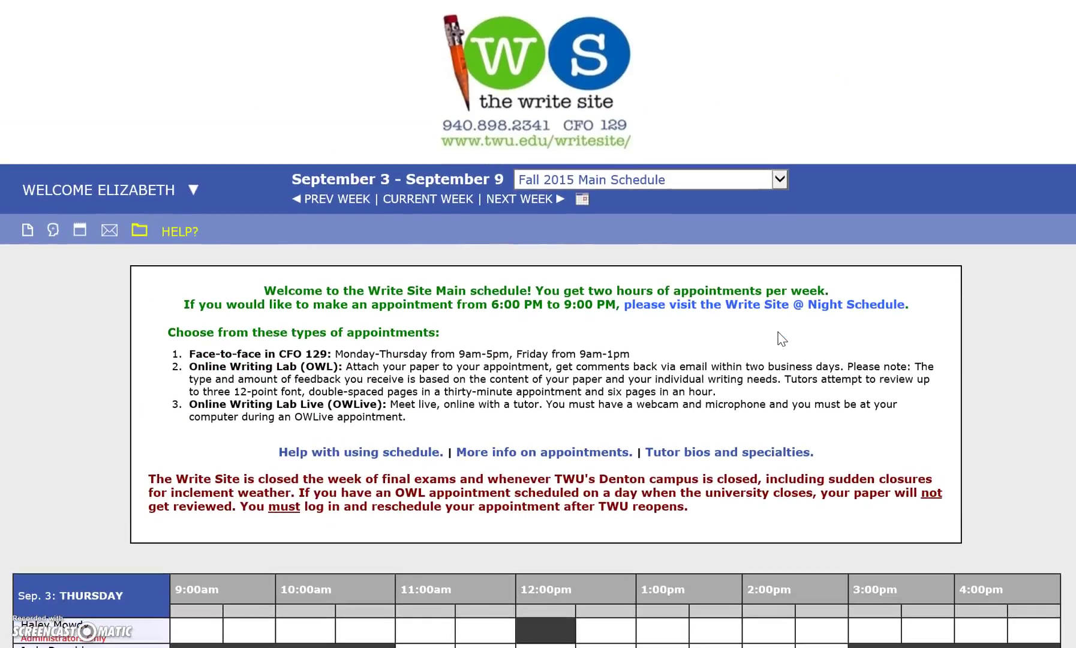
Step: Page the date picker back month by month to May 2015, then a year to May 2014
left_click(581, 201)
left_click(581, 202)
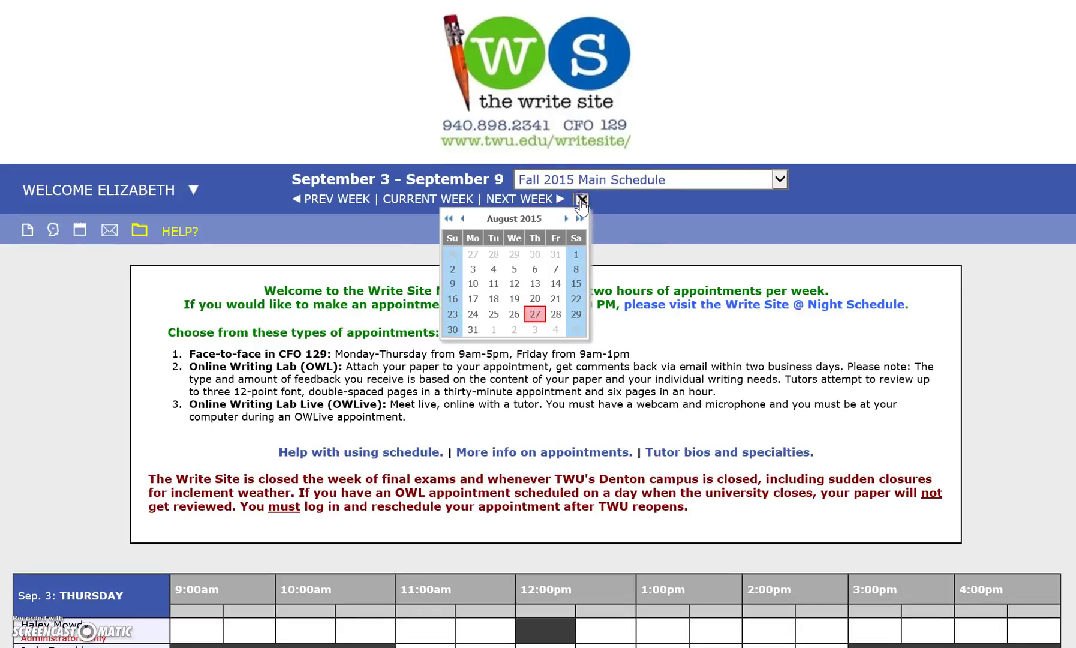
left_click(479, 230)
left_click(463, 219)
left_click(463, 219)
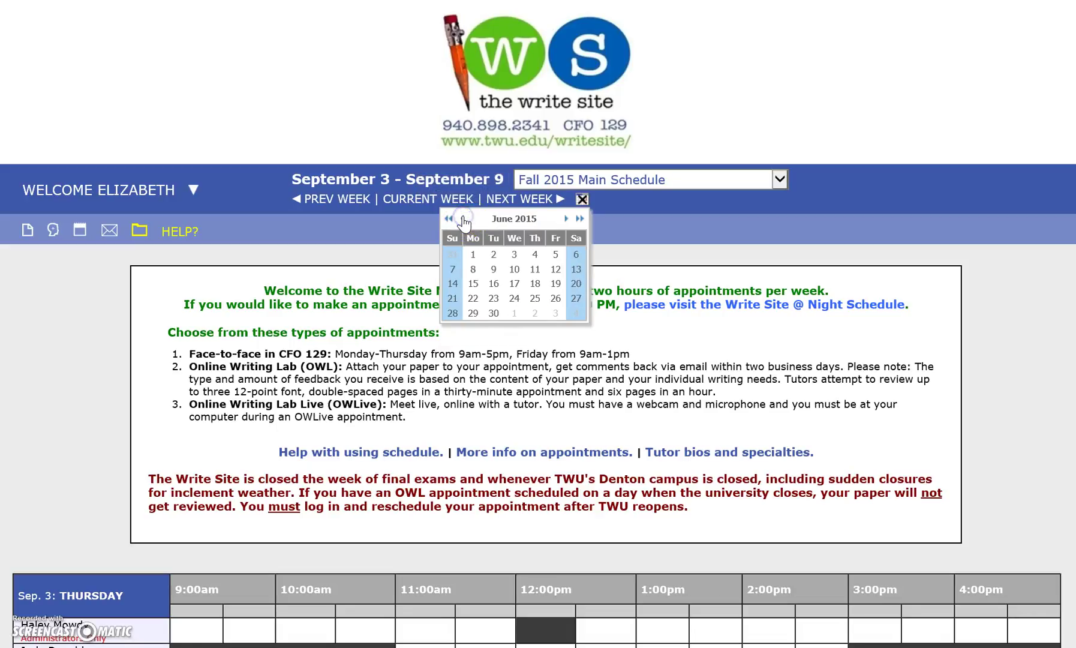
left_click(463, 219)
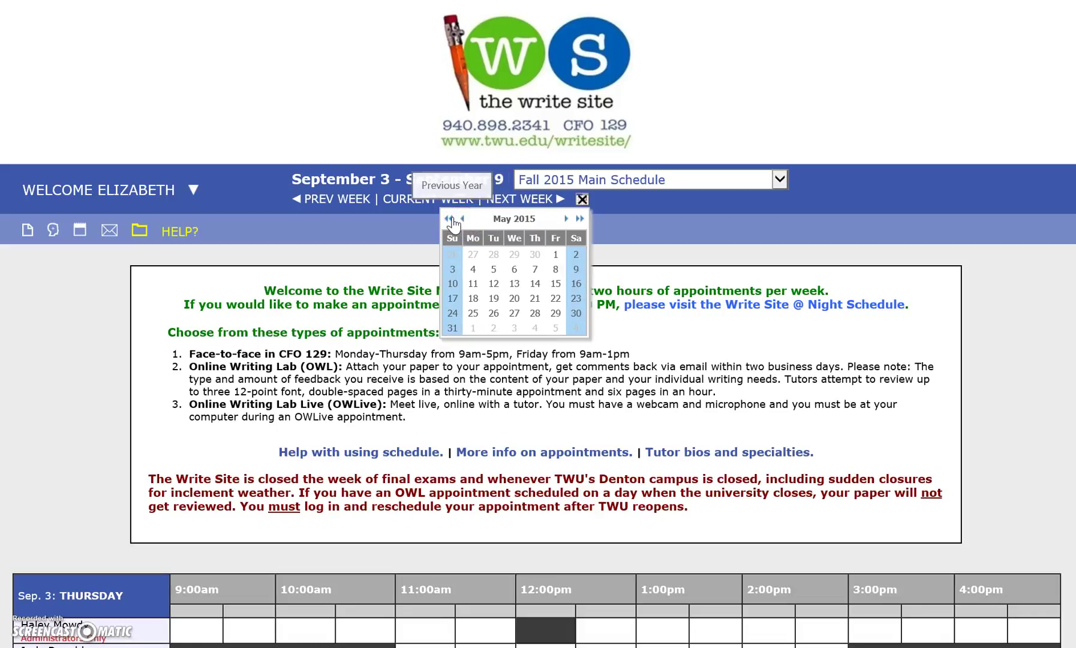
left_click(450, 219)
Step: Close the date picker without changing weeks and open the WELCOME account menu
left_click(735, 243)
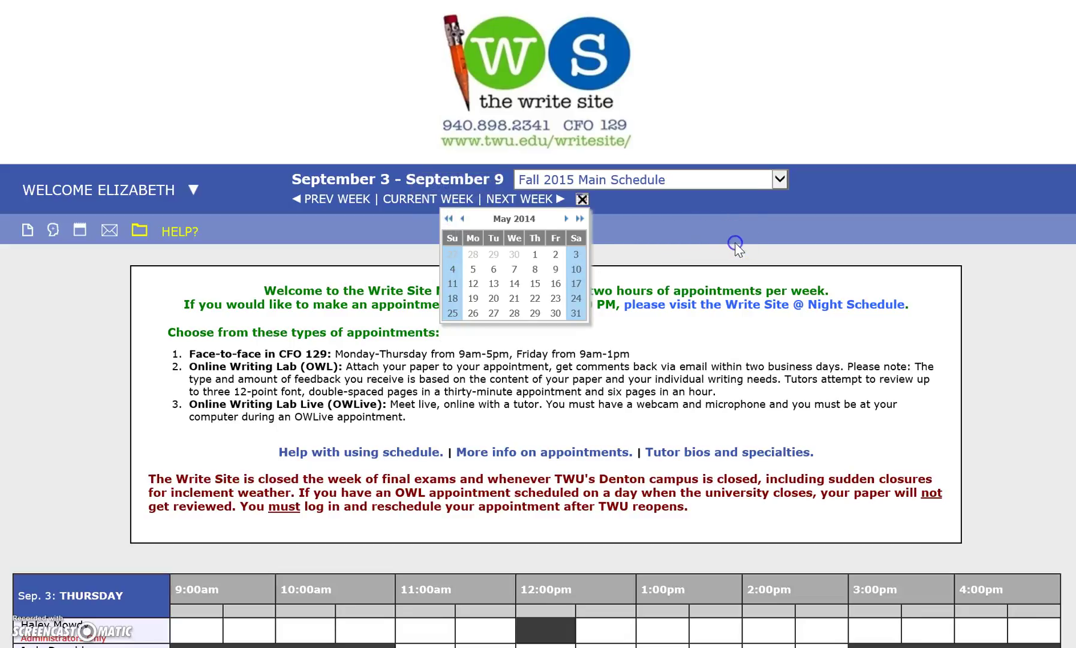
left_click(583, 200)
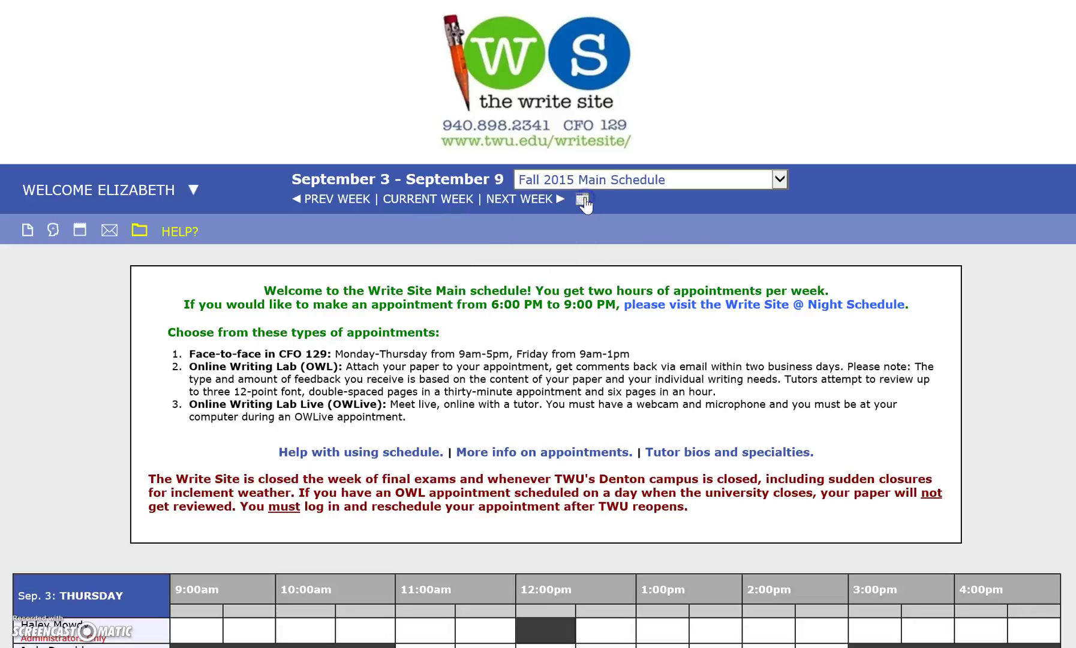
left_click(191, 190)
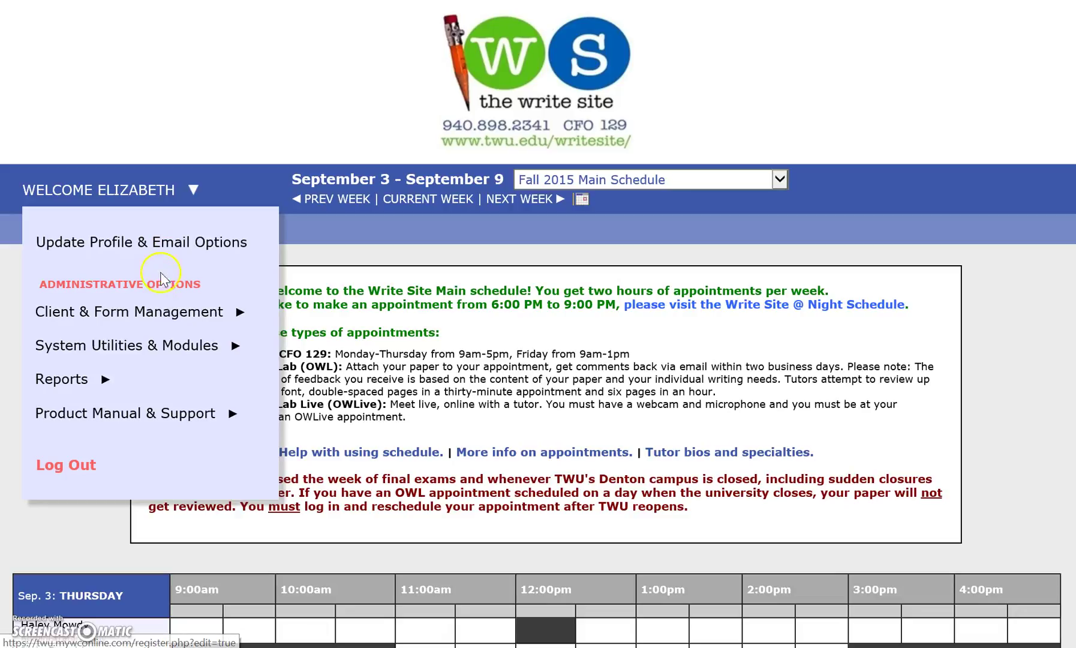
Step: Browse the Client & Form Management, System Utilities & Modules, Reports and Product Manual & Support submenus
mouse_move(157, 319)
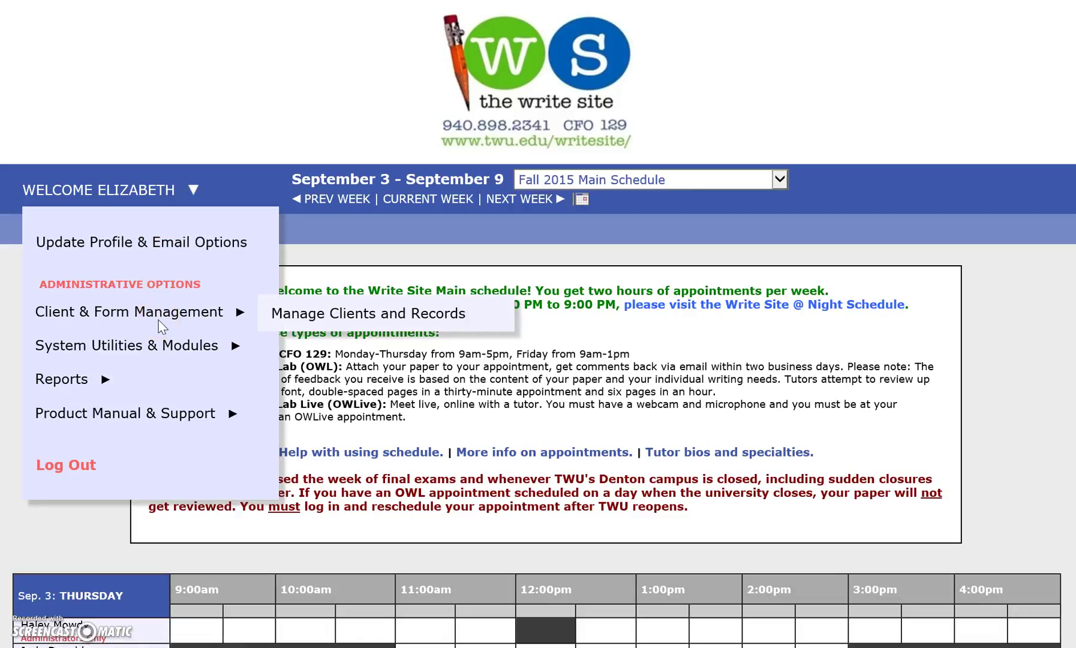
mouse_move(157, 348)
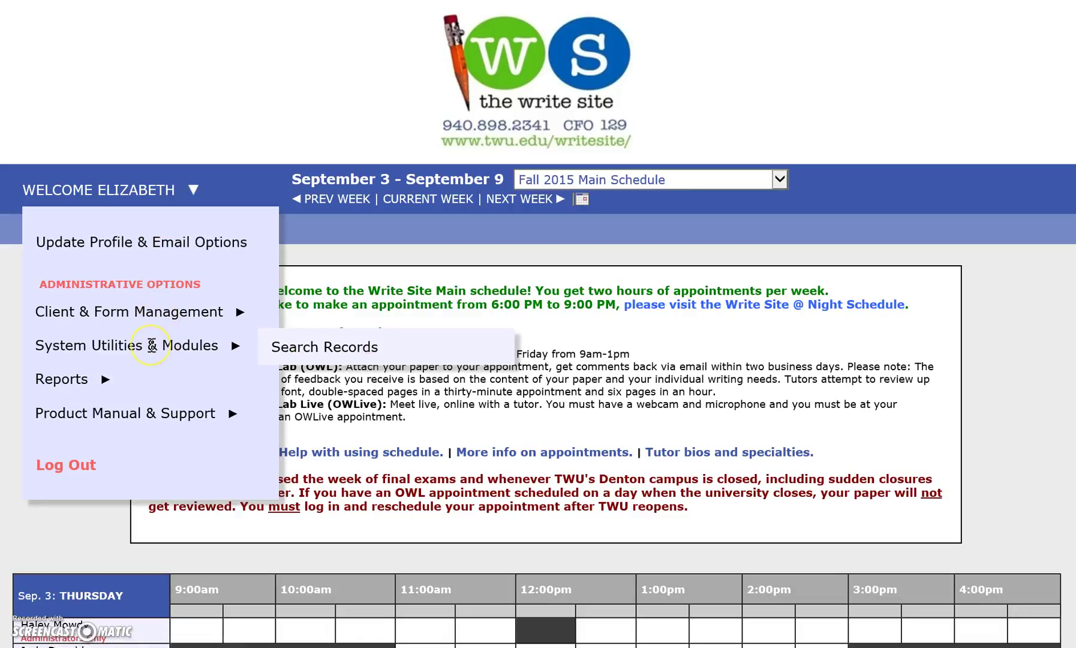
mouse_move(90, 399)
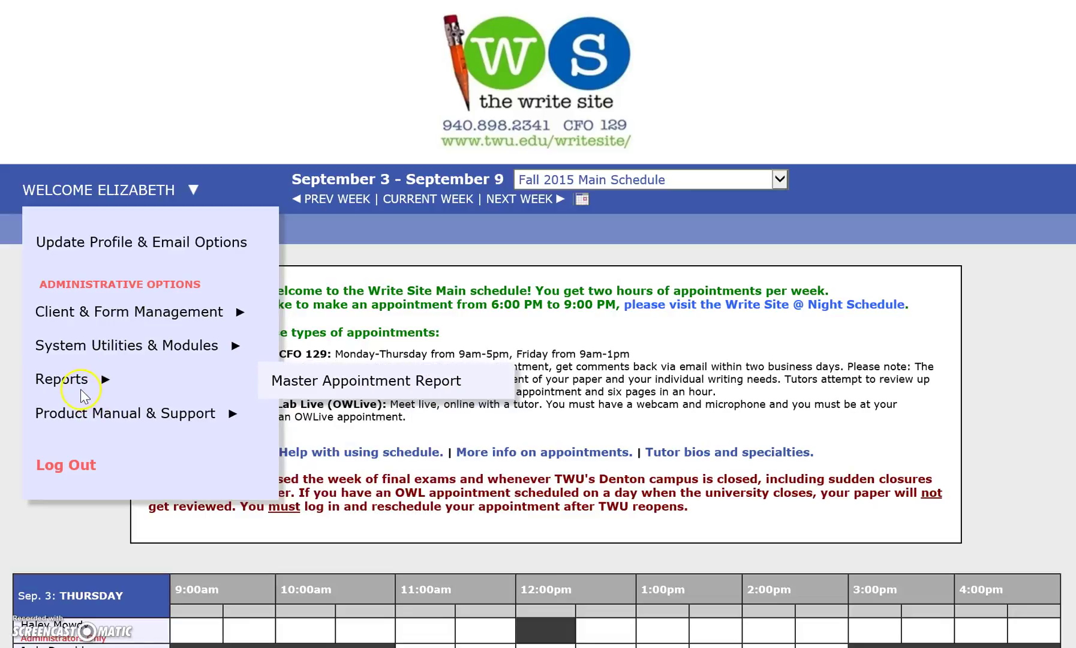
mouse_move(108, 420)
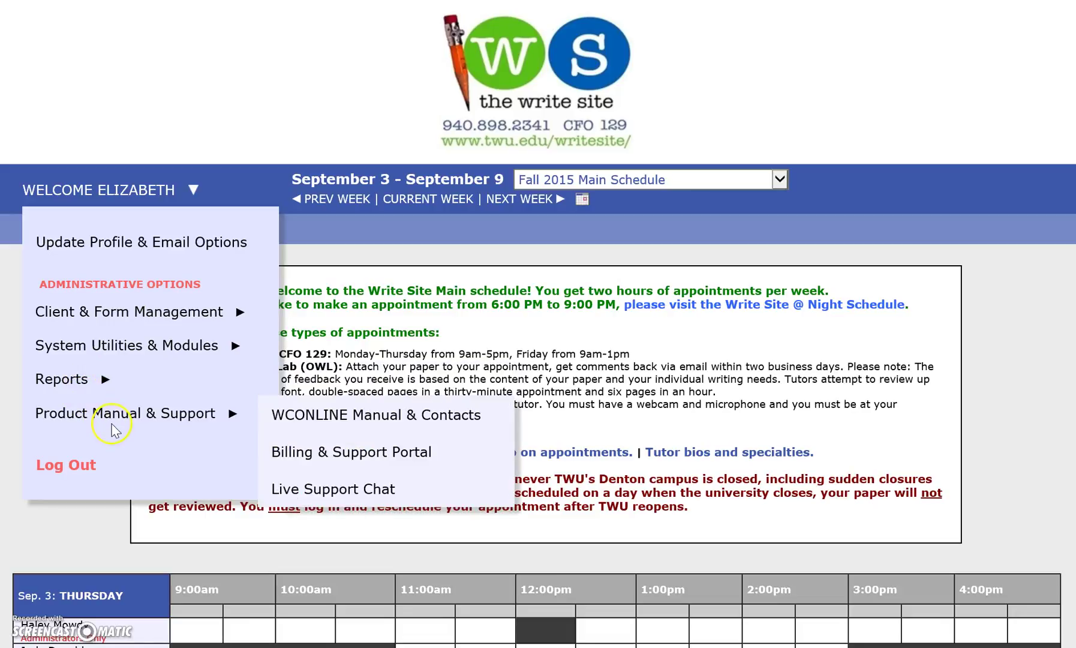
mouse_move(64, 384)
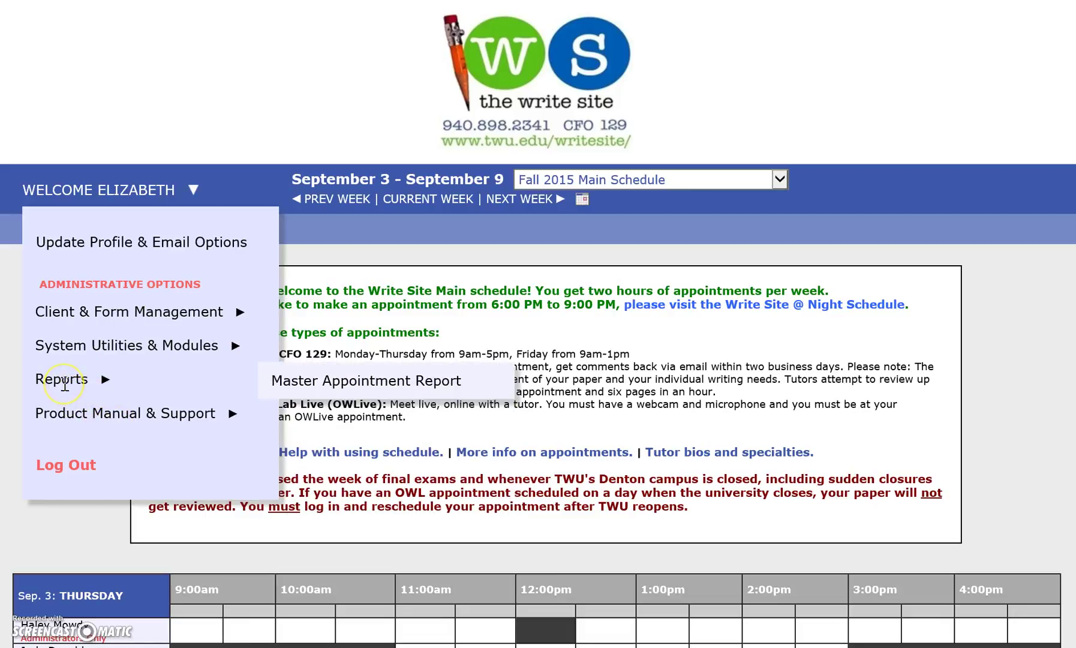
left_click(120, 409)
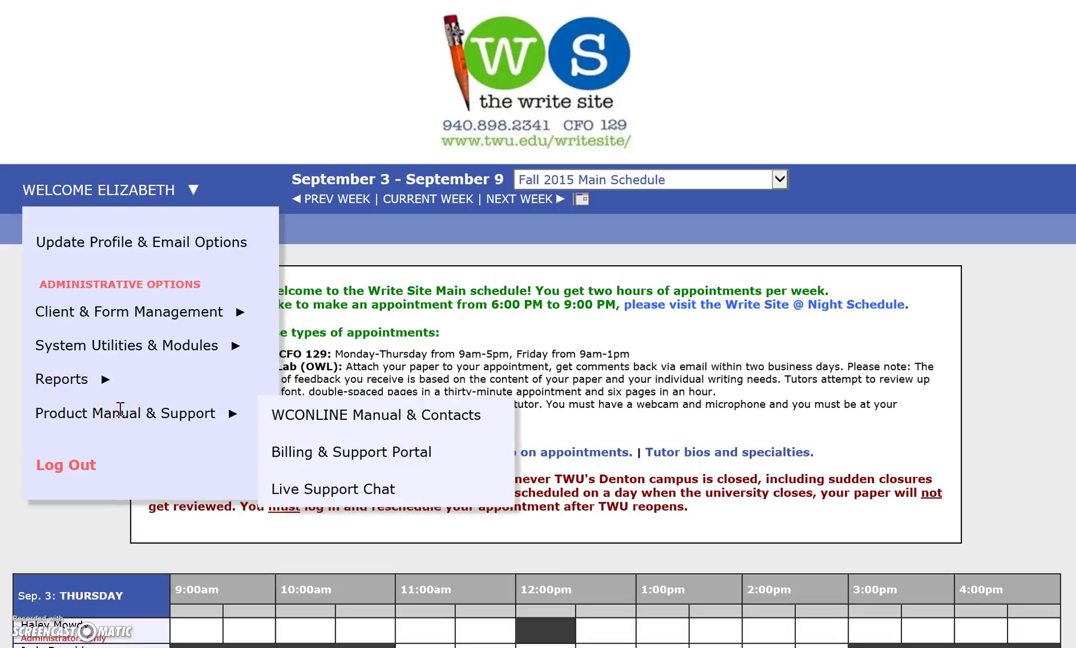